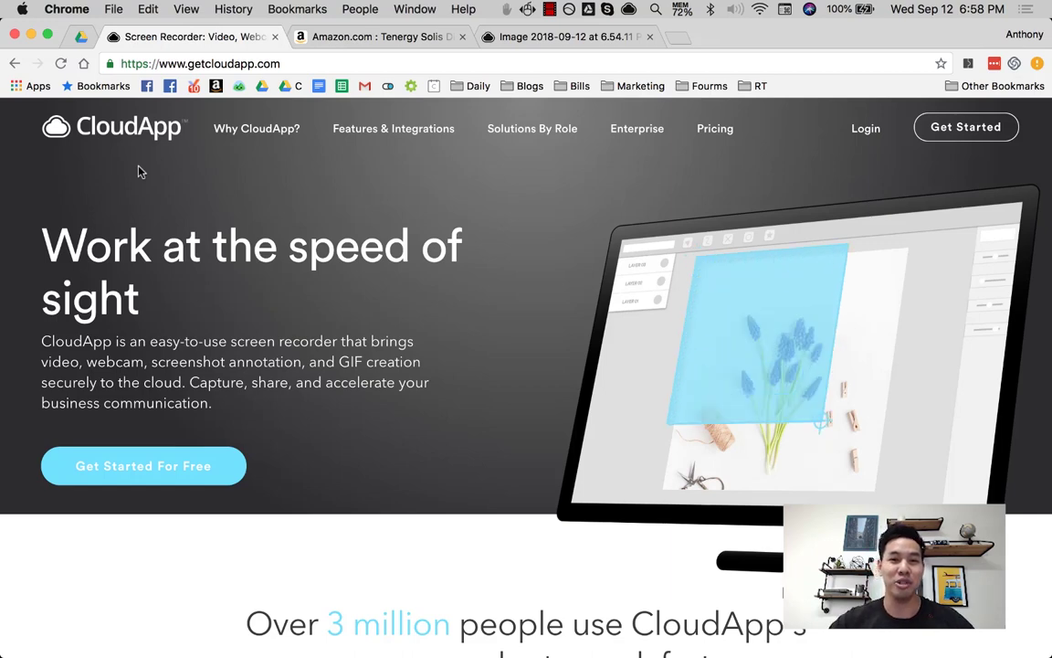
# Step: Capture two area screenshots of the thermometer listing's image and product details on the Amazon page
pyautogui.click(368, 41)
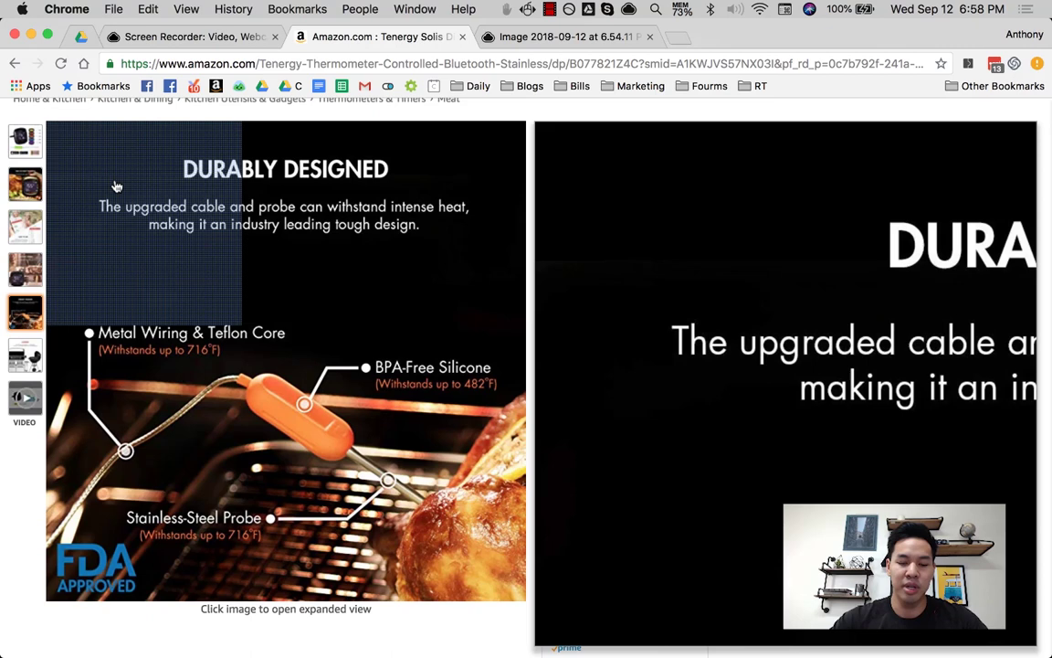
pyautogui.press('super+shift+4')
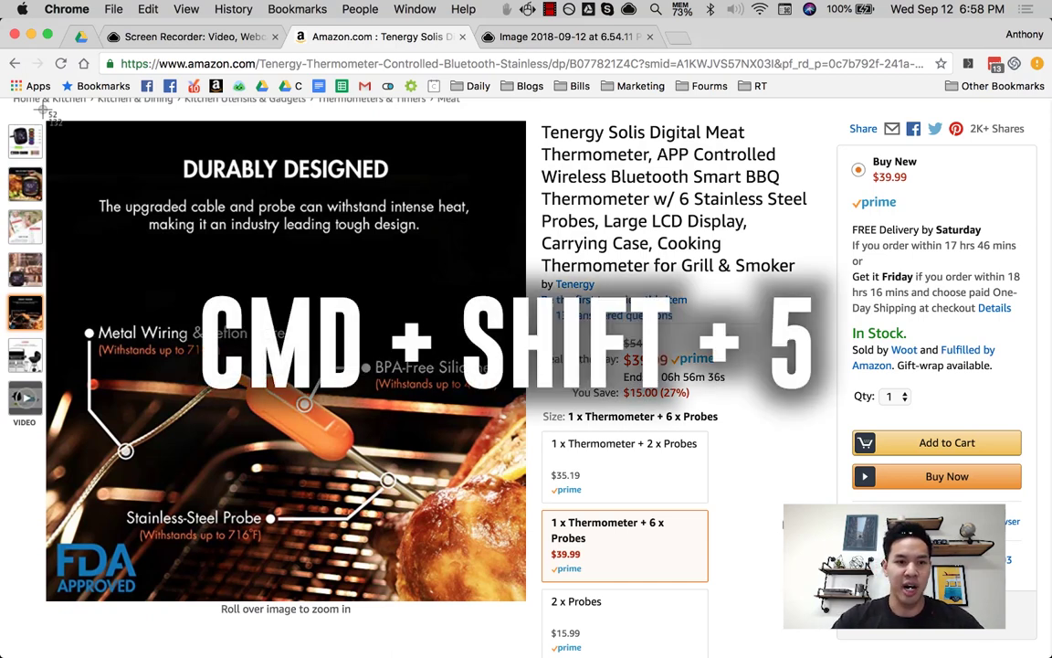
pyautogui.moveTo(5, 107); pyautogui.dragTo(814, 625)
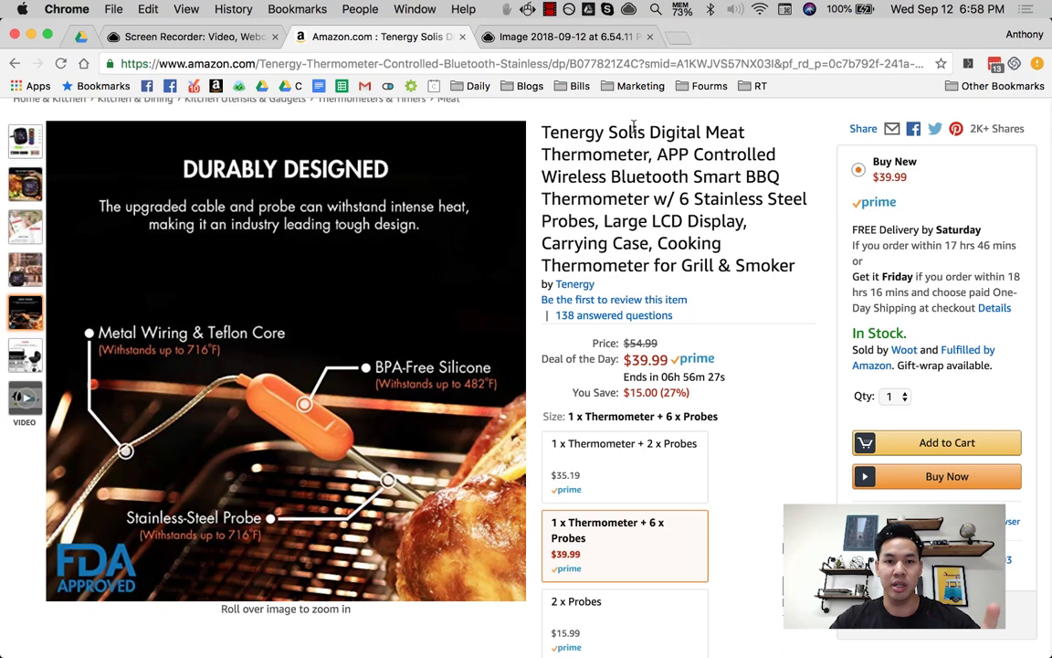
pyautogui.press('super+shift+4')
pyautogui.moveTo(2, 103); pyautogui.dragTo(828, 630)
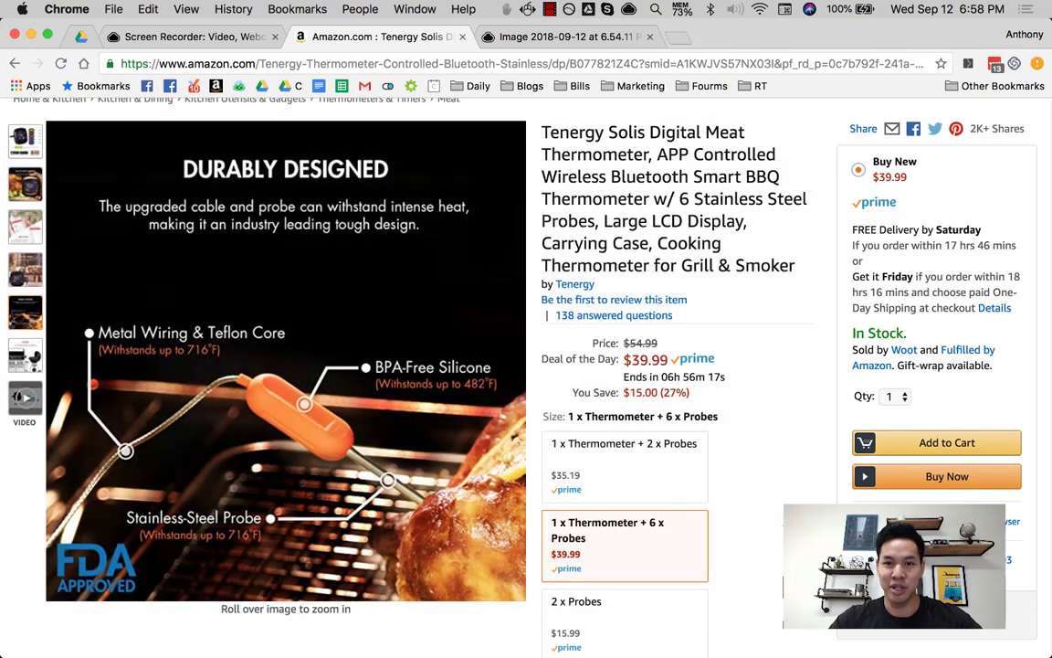
# Step: Open the newest screenshot from the CloudApp capture list in the annotation editor
pyautogui.click(678, 38)
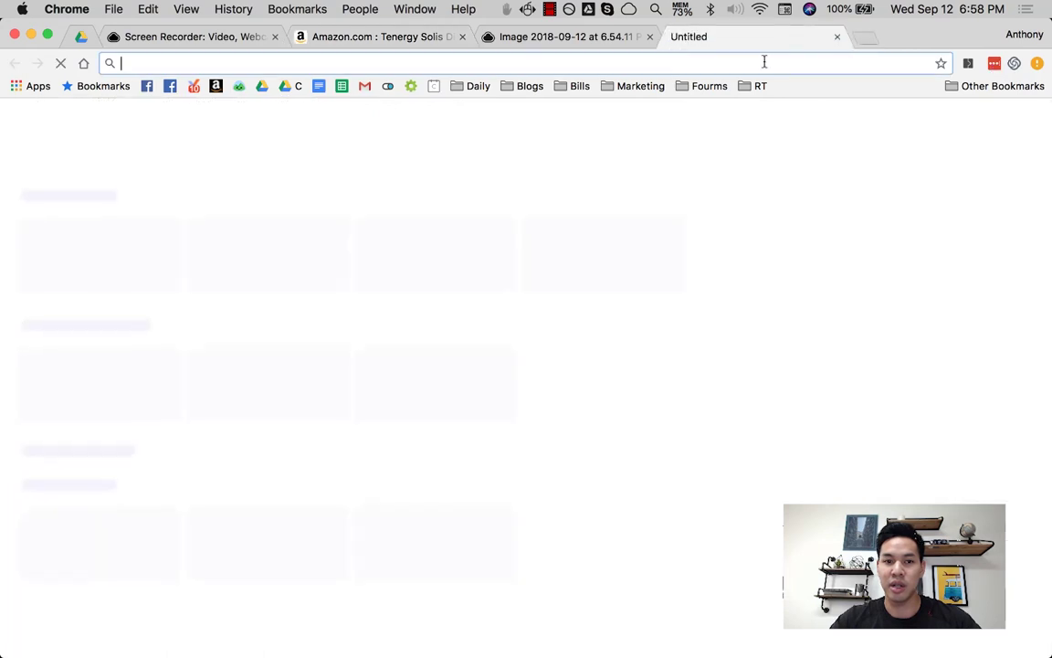
pyautogui.click(596, 36)
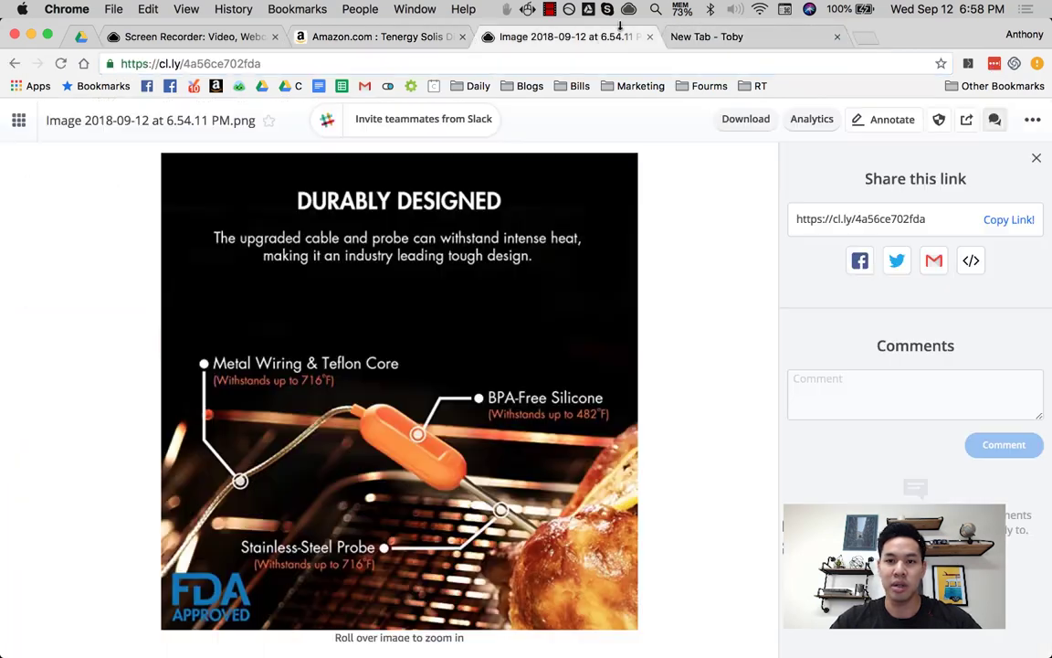
pyautogui.click(629, 9)
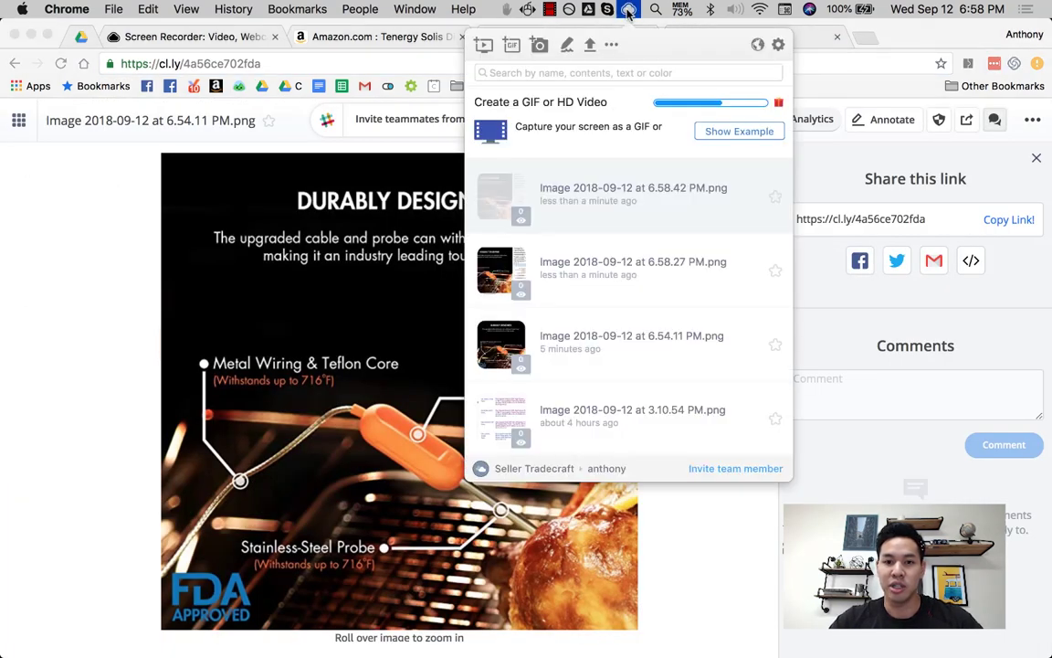
pyautogui.moveTo(538, 219)
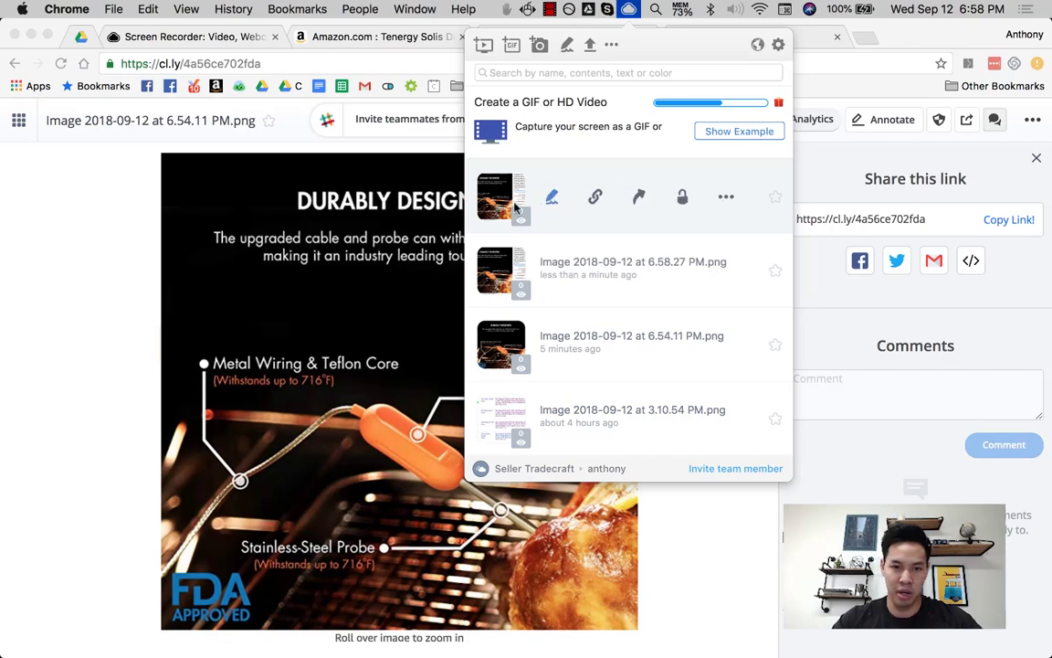
pyautogui.click(551, 199)
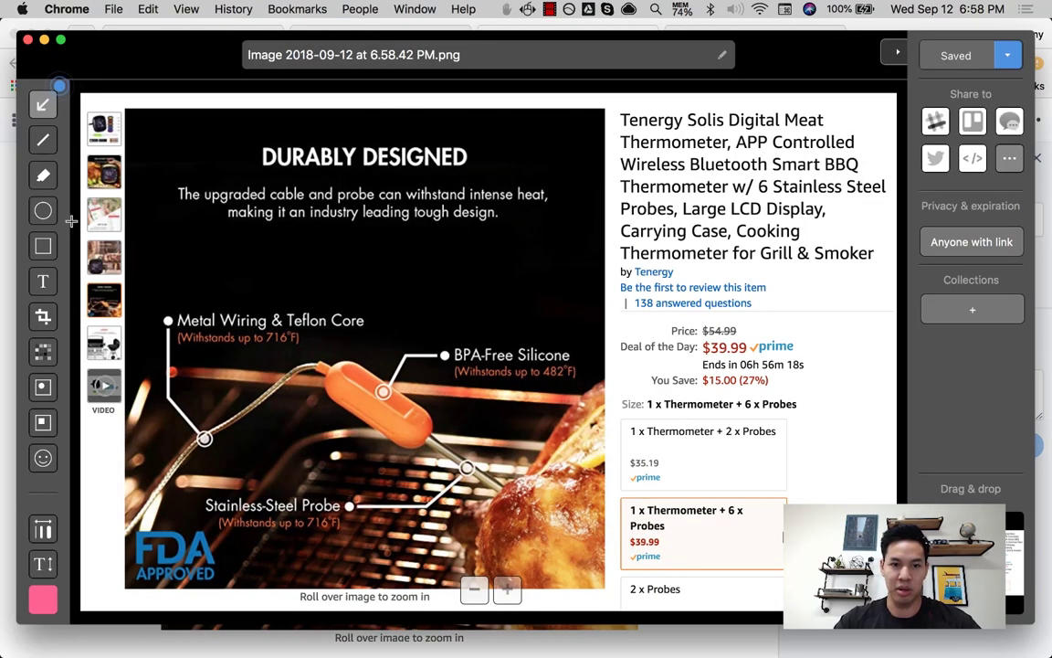
# Step: Draw a pink arrow pointing down at the "Metal Wiring & Teflon Core" label in the product image
pyautogui.click(359, 51)
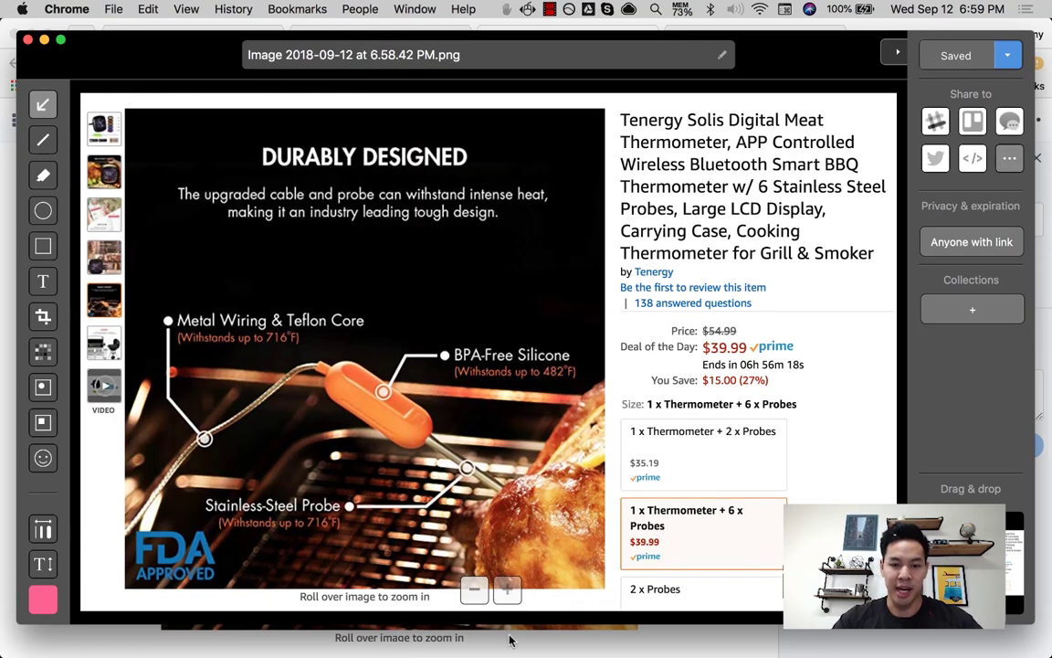
pyautogui.click(473, 592)
pyautogui.click(506, 589)
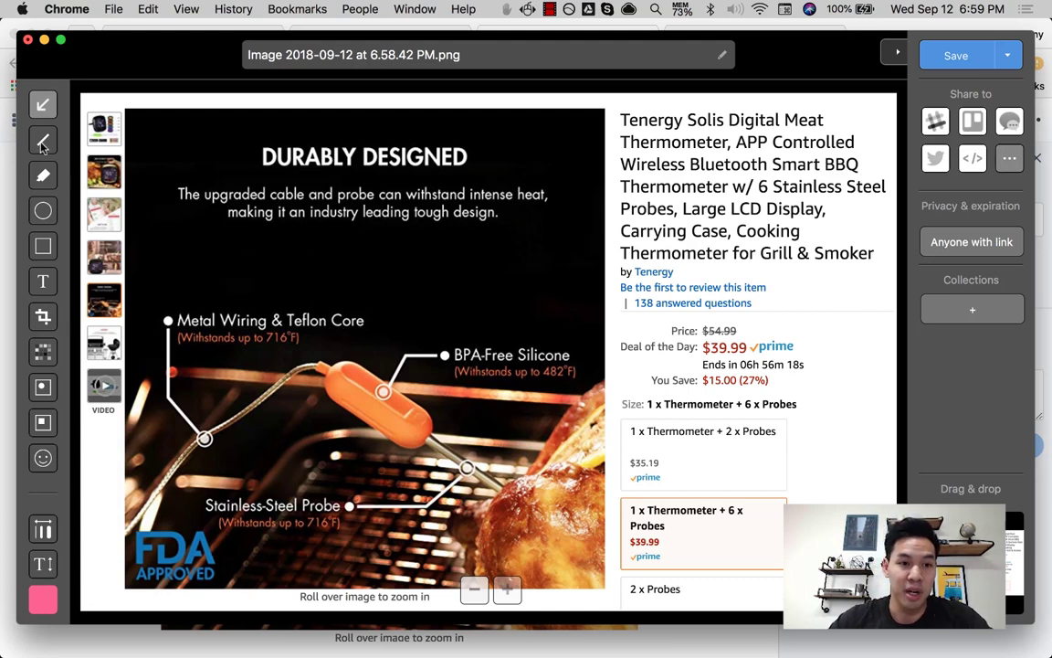
pyautogui.moveTo(206, 245); pyautogui.dragTo(194, 306)
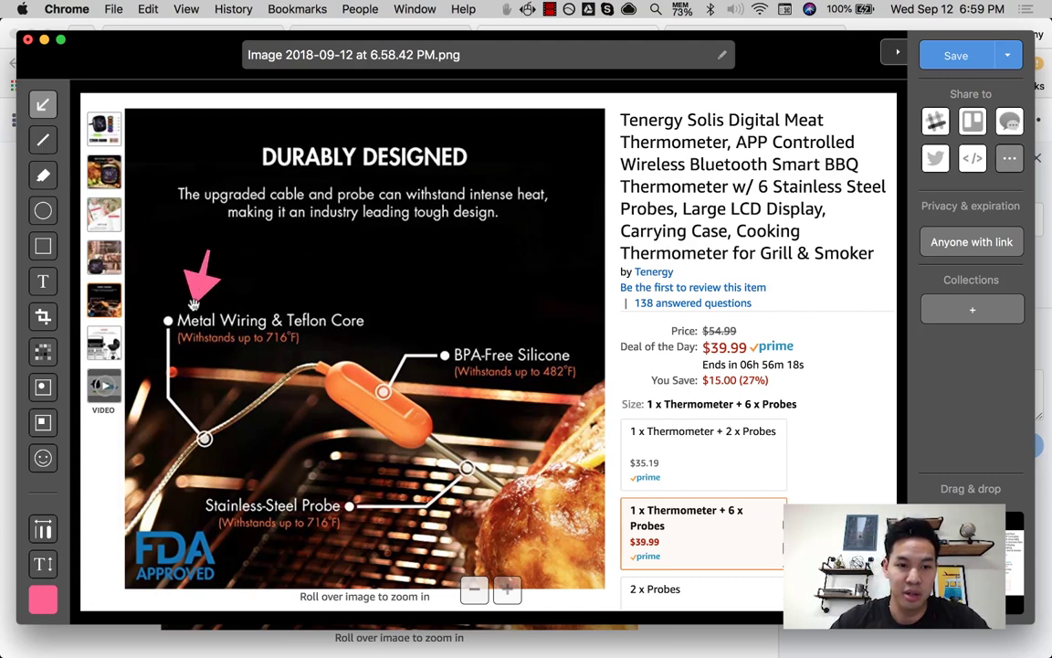
# Step: Add the text annotation "Update the font color to lalala" above the pink arrow
pyautogui.click(43, 279)
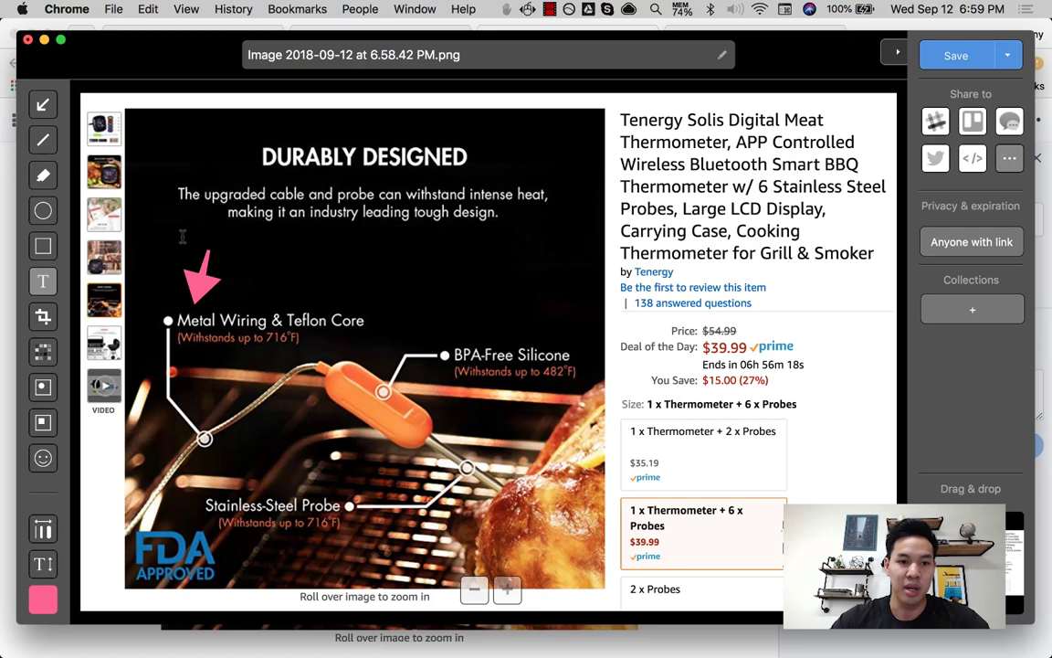
pyautogui.click(183, 234)
pyautogui.write('Update th')
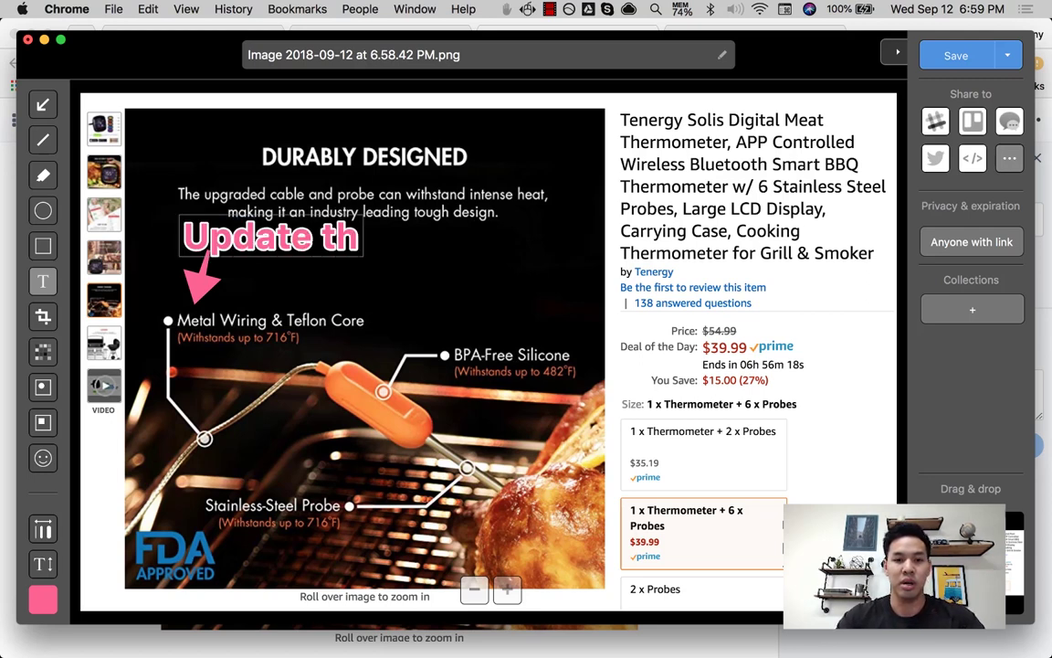
pyautogui.write('e font color to lalala')
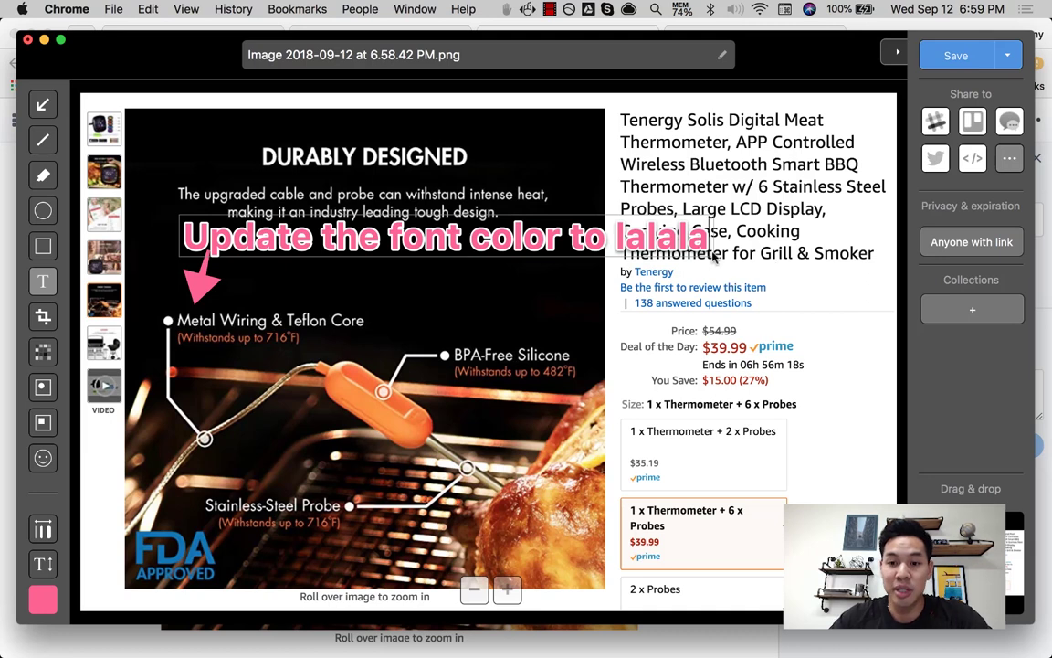
# Step: Shrink the text annotation so it wraps onto two small lines and place it just above the arrow's tail
pyautogui.moveTo(708, 238)
pyautogui.mouseDown()
pyautogui.moveTo(563, 235)
pyautogui.moveTo(518, 251)
pyautogui.mouseUp()
pyautogui.press('Escape')
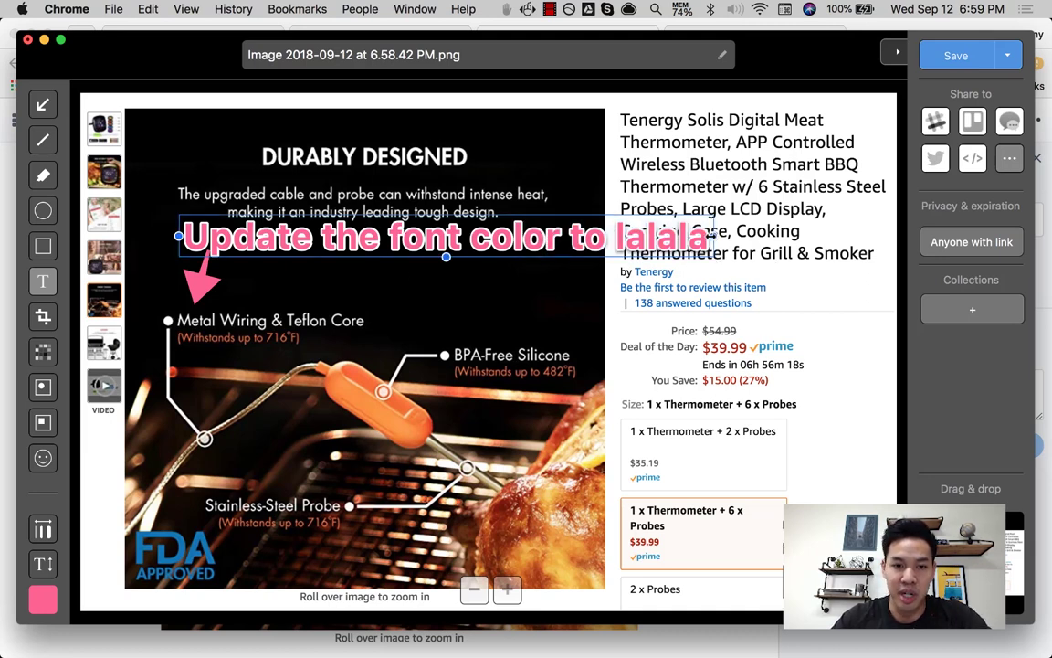
pyautogui.moveTo(711, 236); pyautogui.dragTo(422, 277)
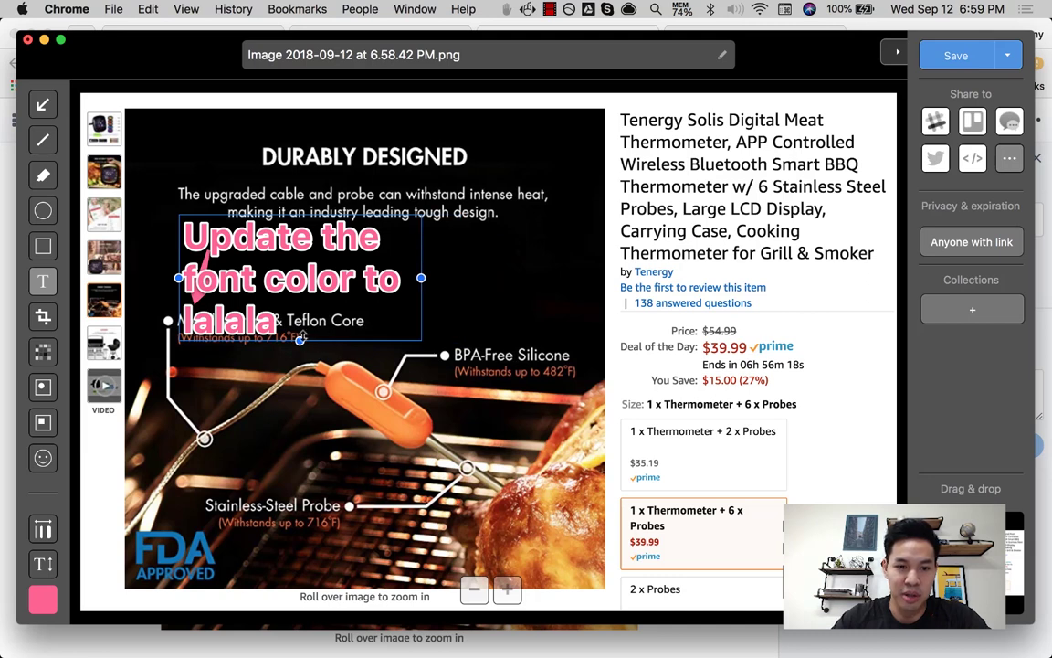
pyautogui.moveTo(301, 336); pyautogui.dragTo(300, 289)
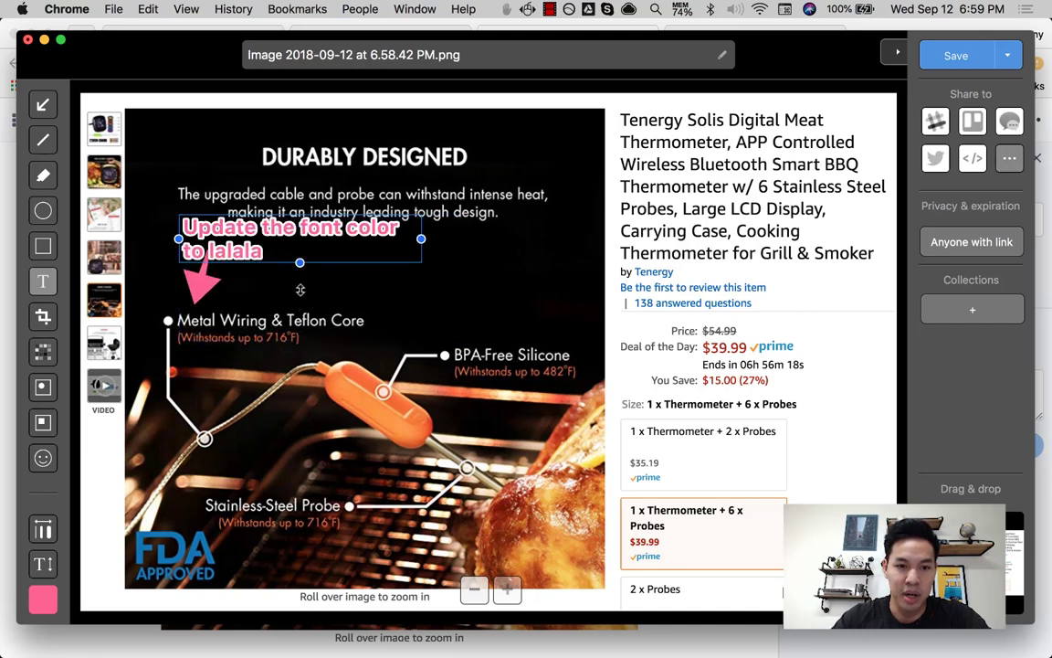
pyautogui.moveTo(422, 239); pyautogui.dragTo(318, 250)
pyautogui.moveTo(249, 286); pyautogui.dragTo(289, 238)
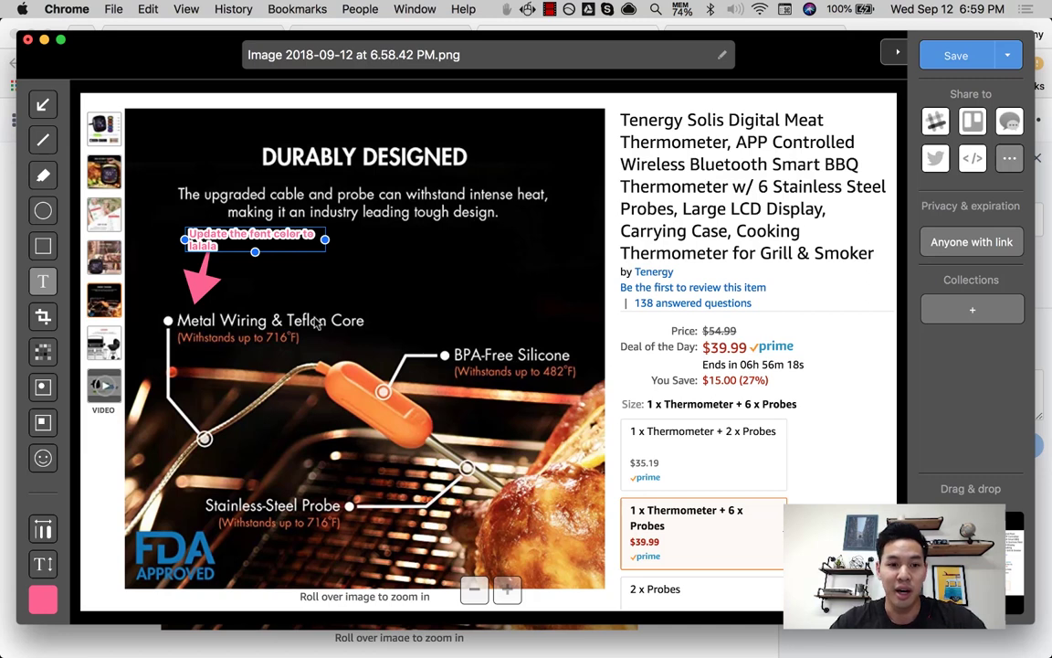
pyautogui.click(242, 302)
# Step: Draw a pink rectangle around the orange probe handle, and switch to the crop tool
pyautogui.click(43, 246)
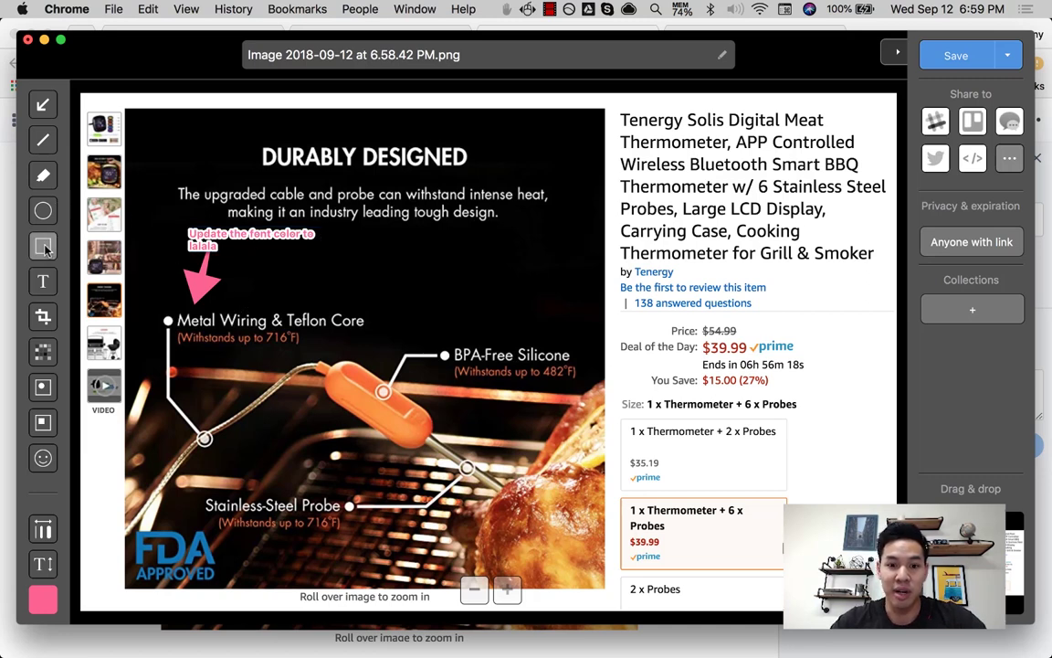
pyautogui.moveTo(330, 363); pyautogui.dragTo(432, 429)
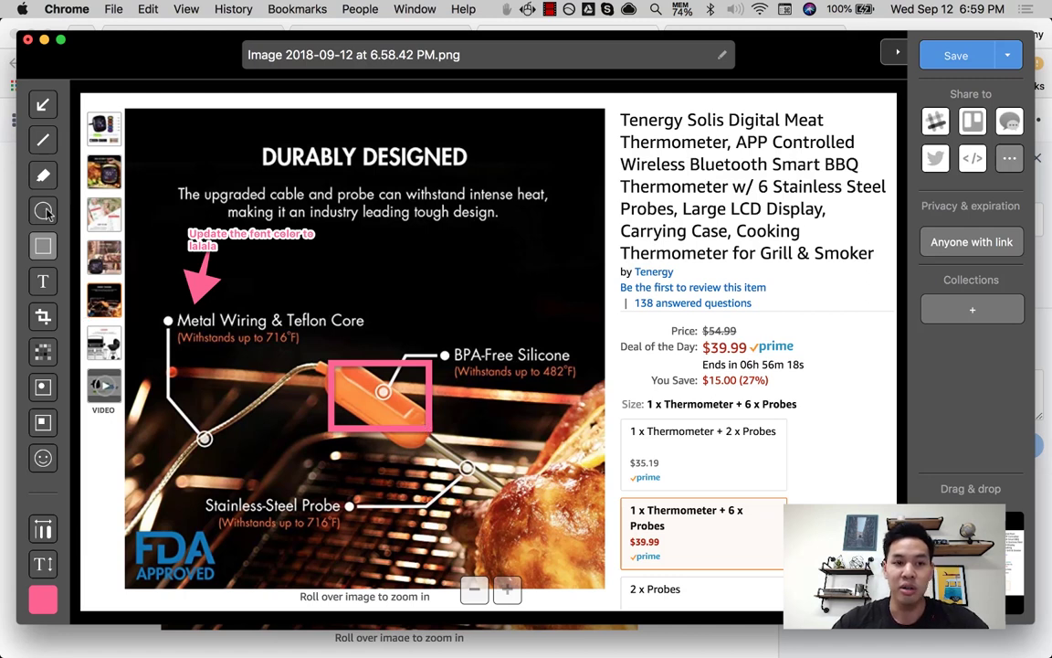
pyautogui.click(42, 170)
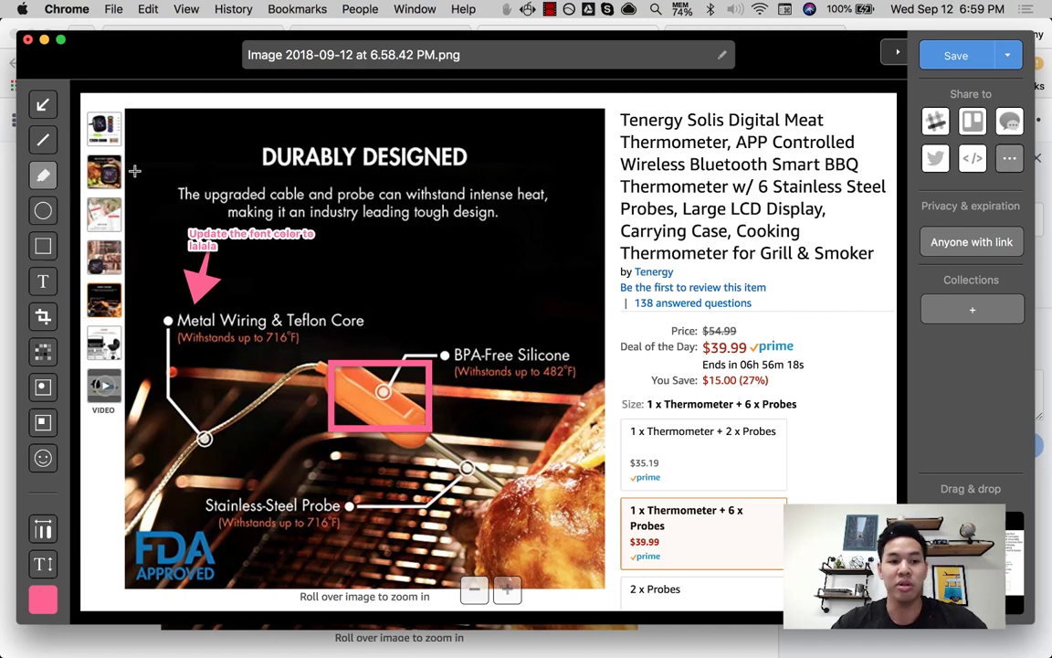
pyautogui.click(42, 315)
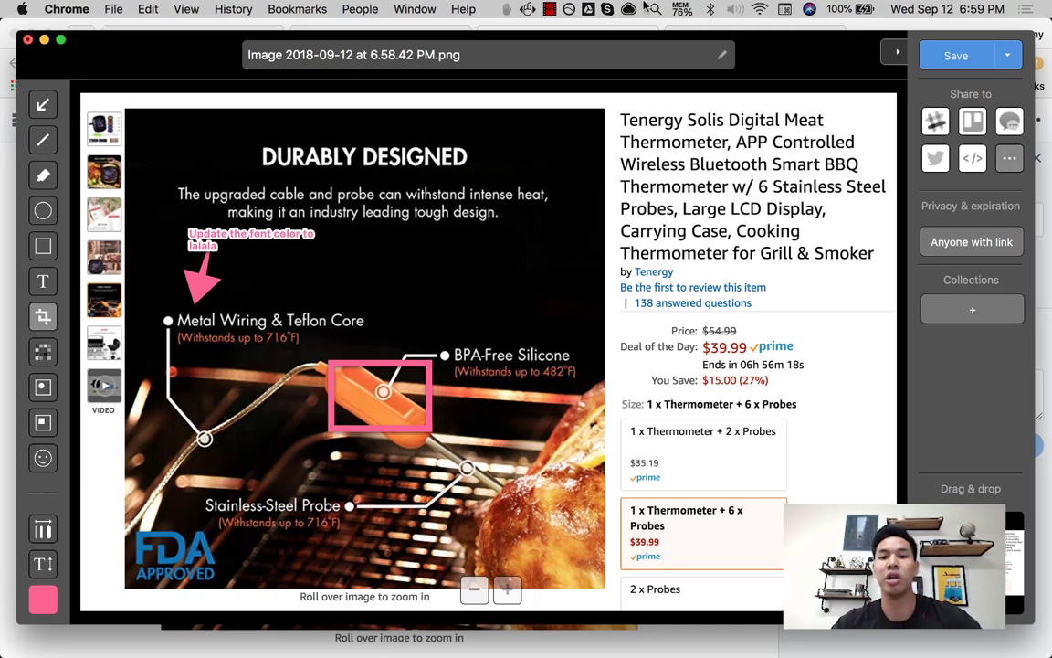
pyautogui.click(629, 9)
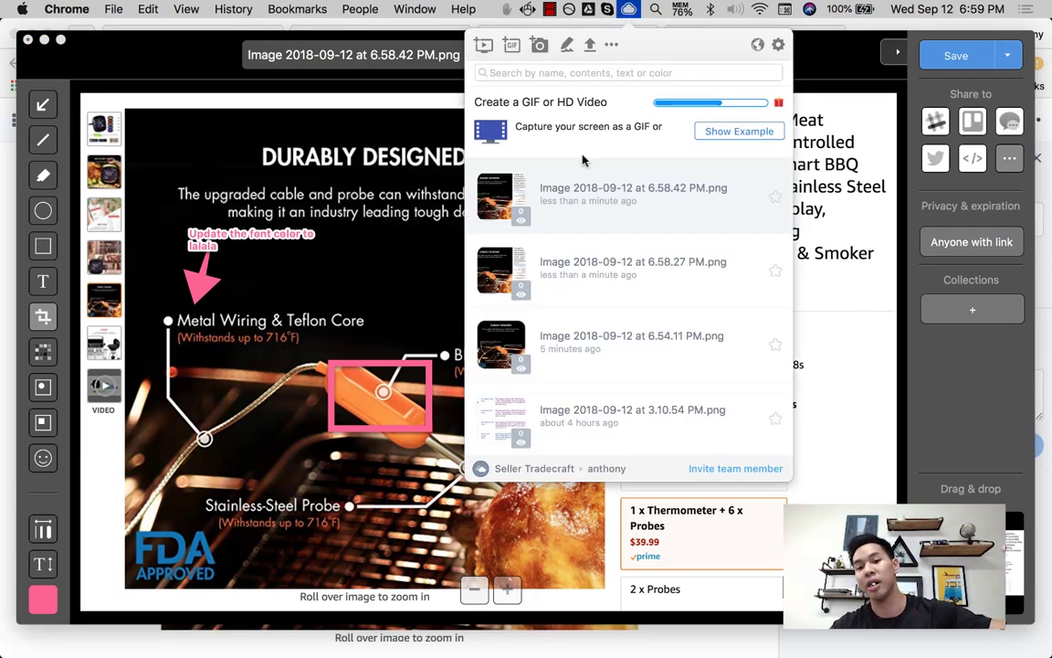
pyautogui.moveTo(619, 210)
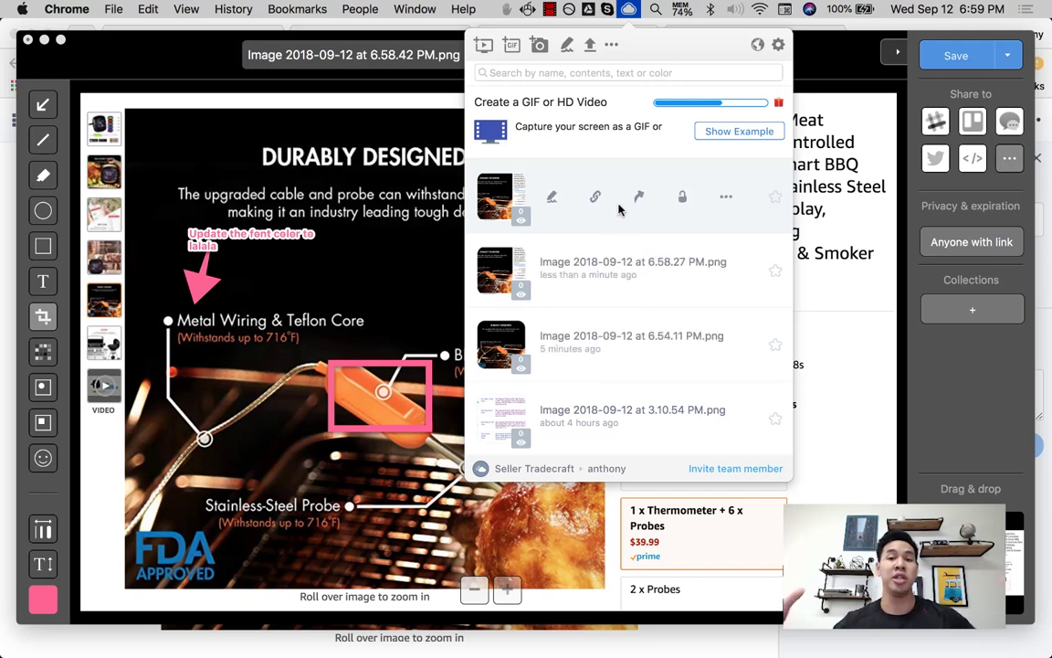
pyautogui.click(195, 58)
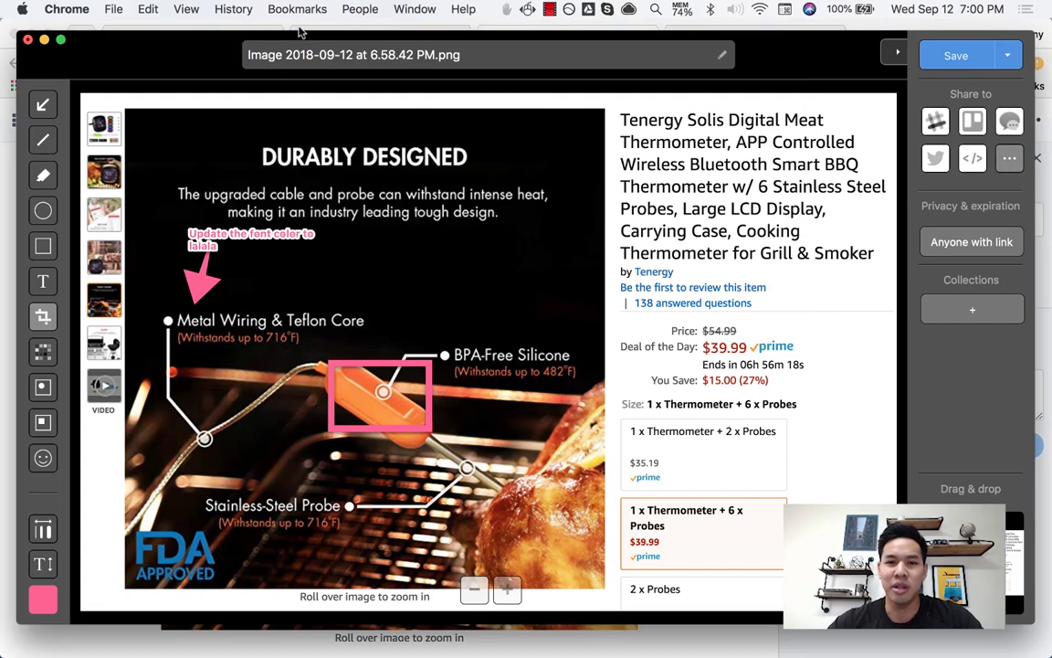
pyautogui.click(569, 9)
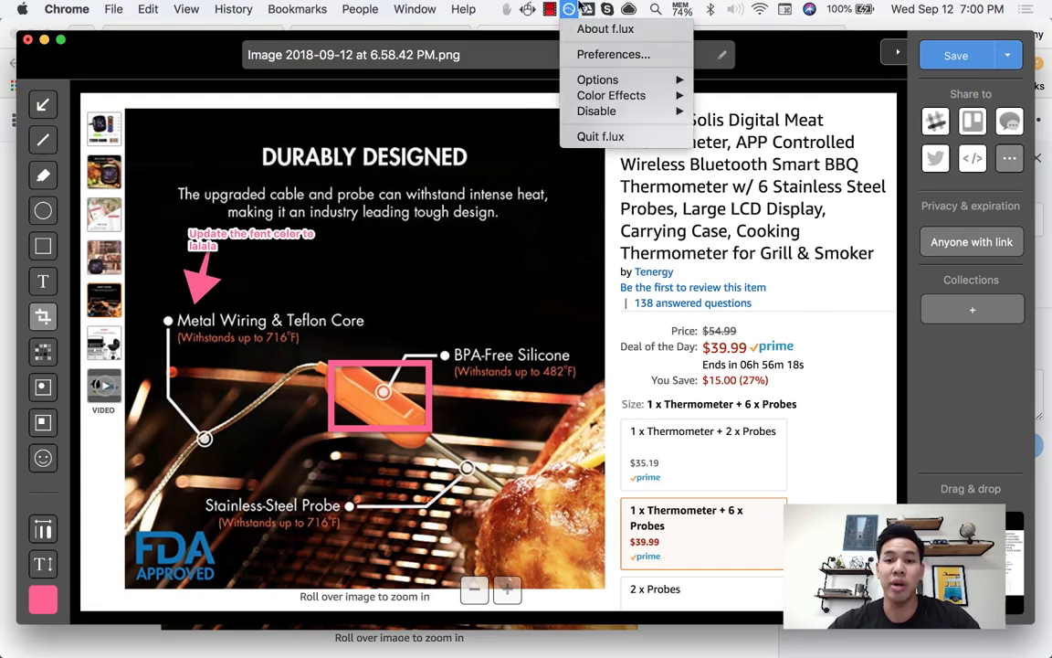
pyautogui.click(568, 10)
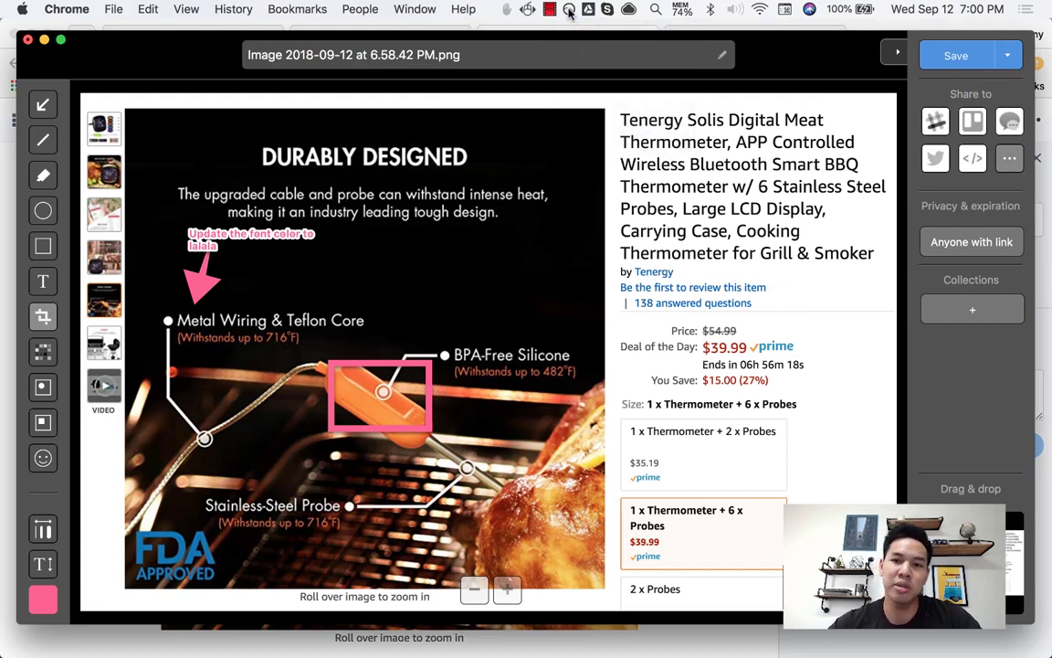
# Step: Copy the share link of the newest screenshot from the CloudApp capture list
pyautogui.click(629, 10)
pyautogui.click(725, 197)
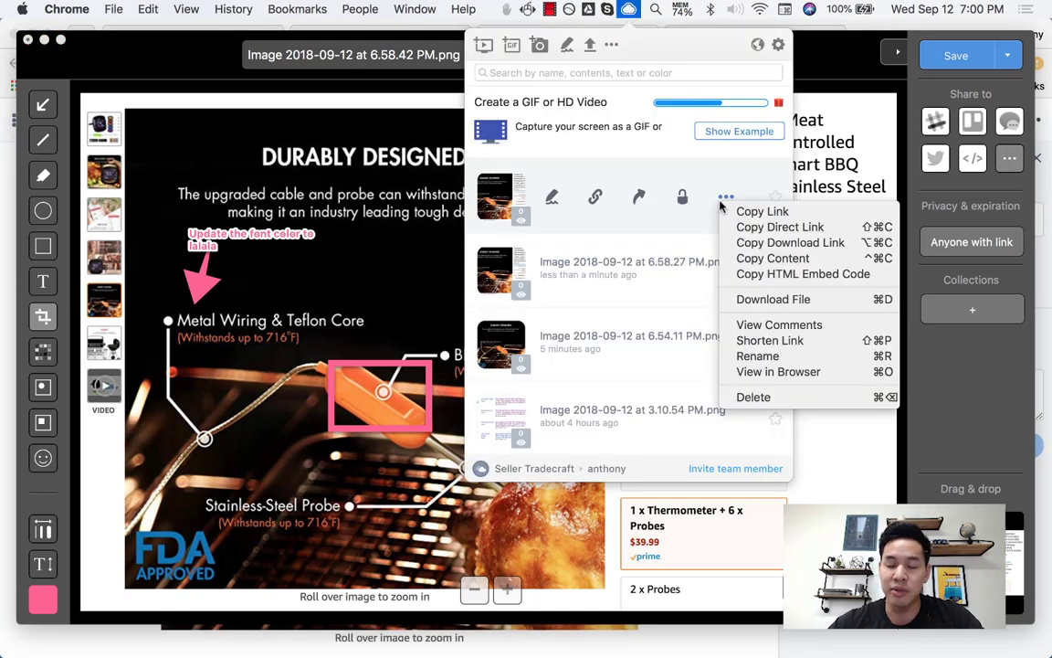
pyautogui.click(808, 213)
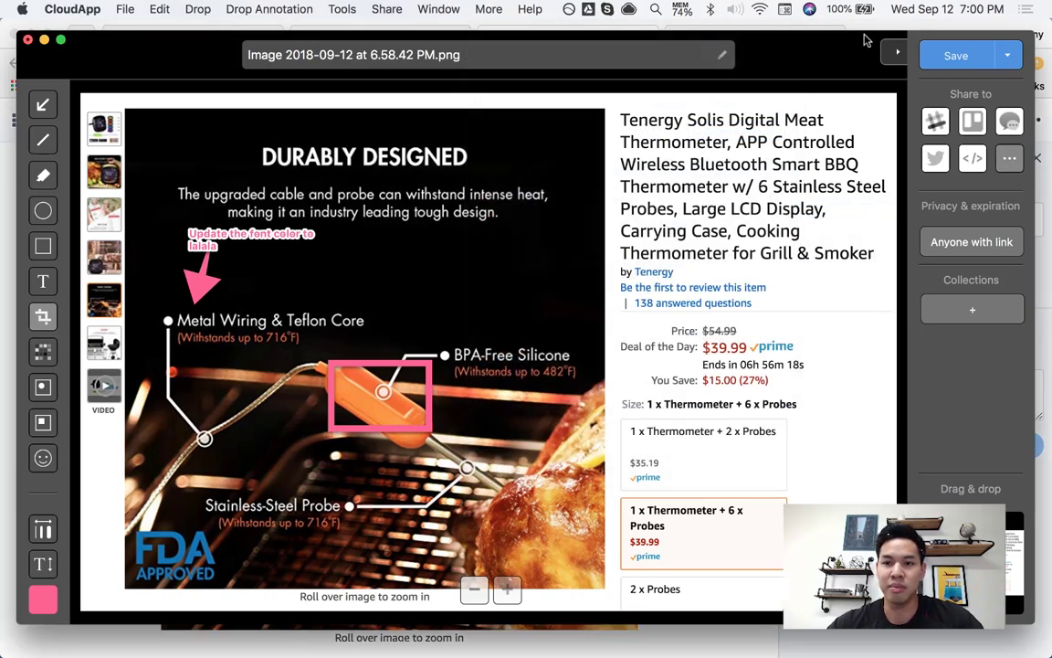
# Step: Switch to Chrome and open the copied screenshot link in the empty browser tab
pyautogui.click(872, 28)
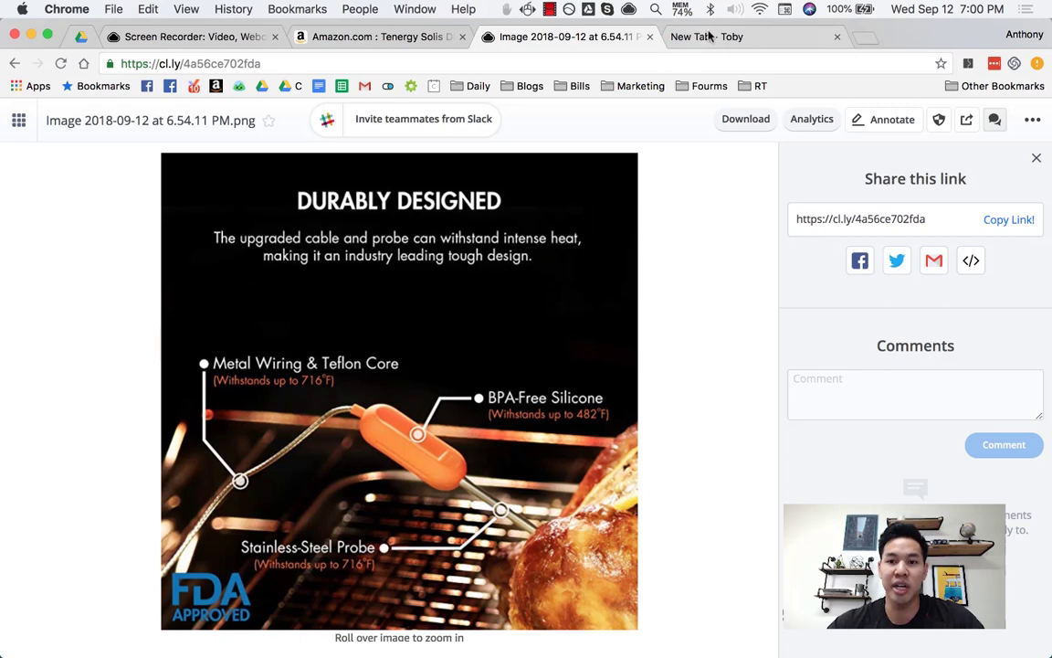
pyautogui.click(681, 37)
pyautogui.press('cmd+v')
pyautogui.press('Return')
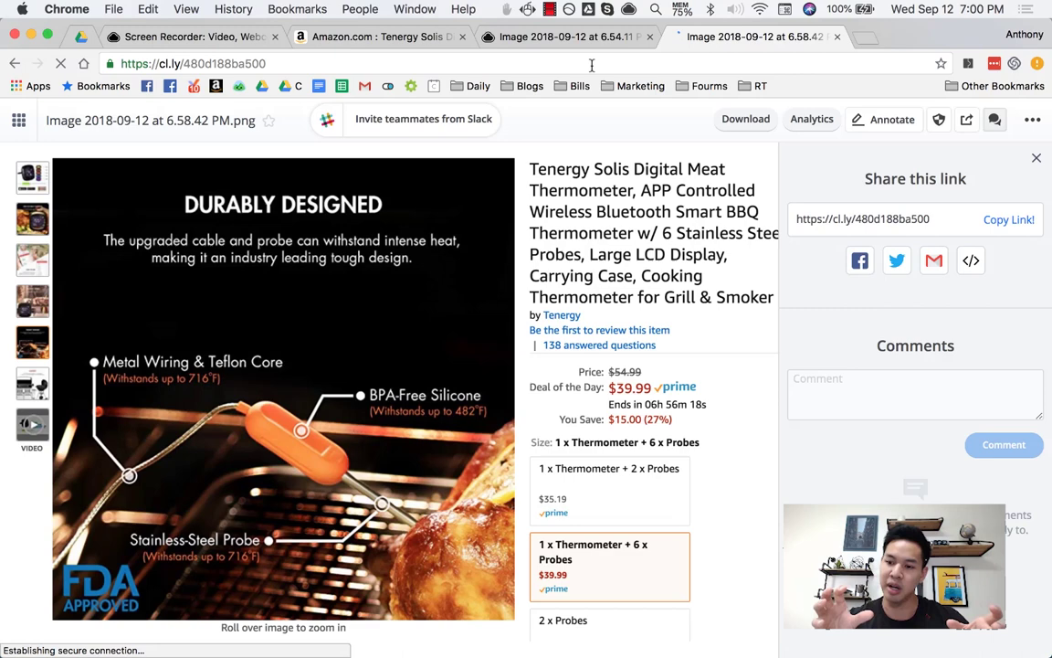
pyautogui.click(592, 64)
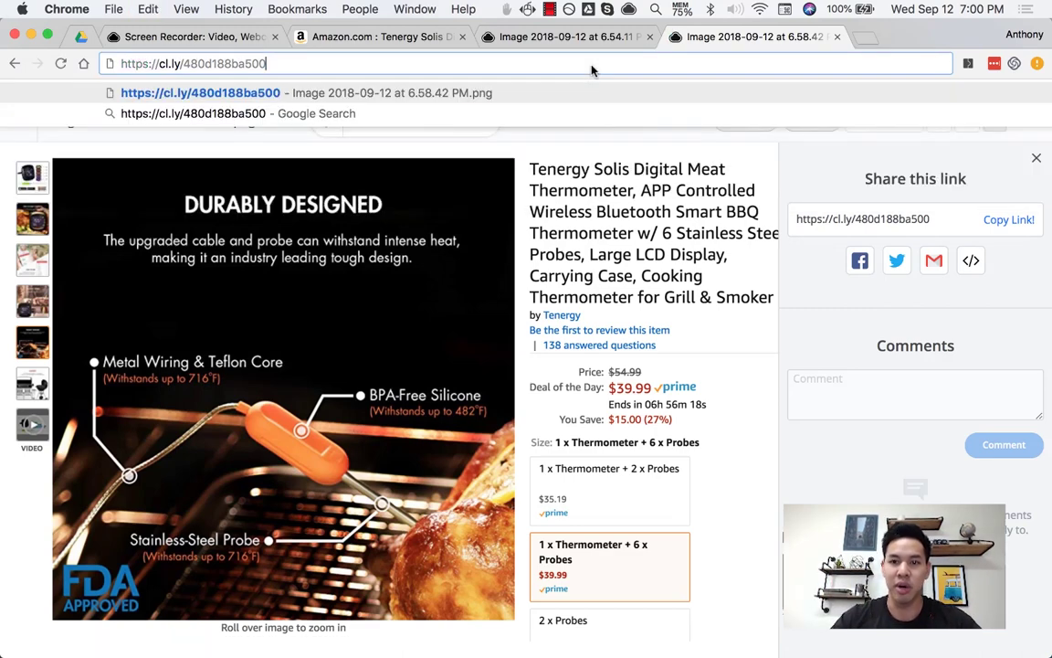
# Step: Post the comment "asdfjalks" on the shared screenshot's page
pyautogui.click(880, 382)
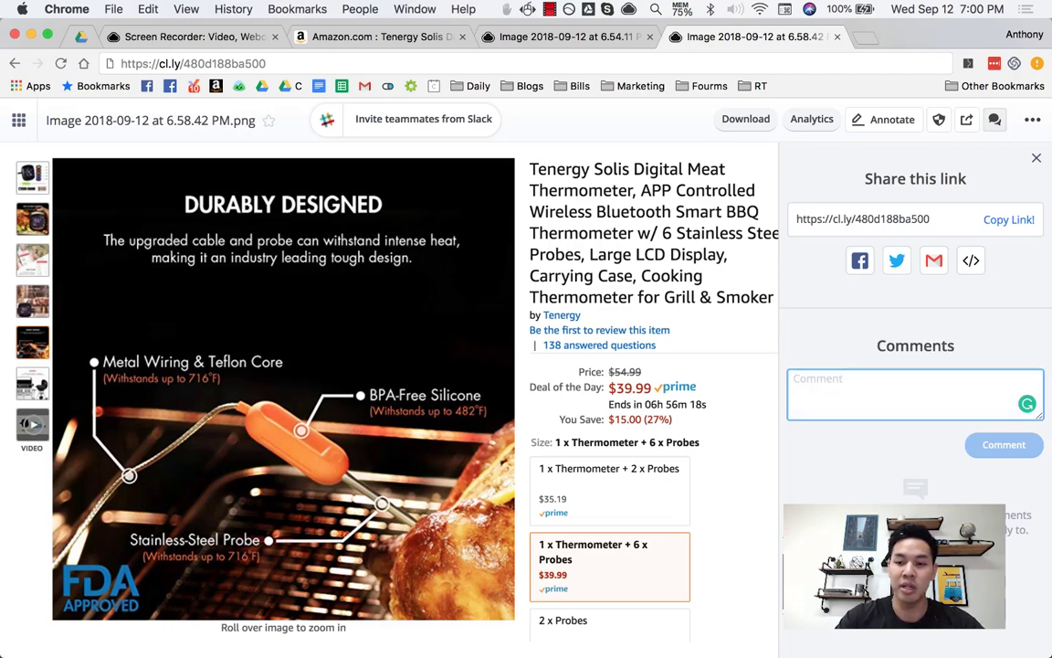
pyautogui.write('asdfjalks')
pyautogui.click(992, 446)
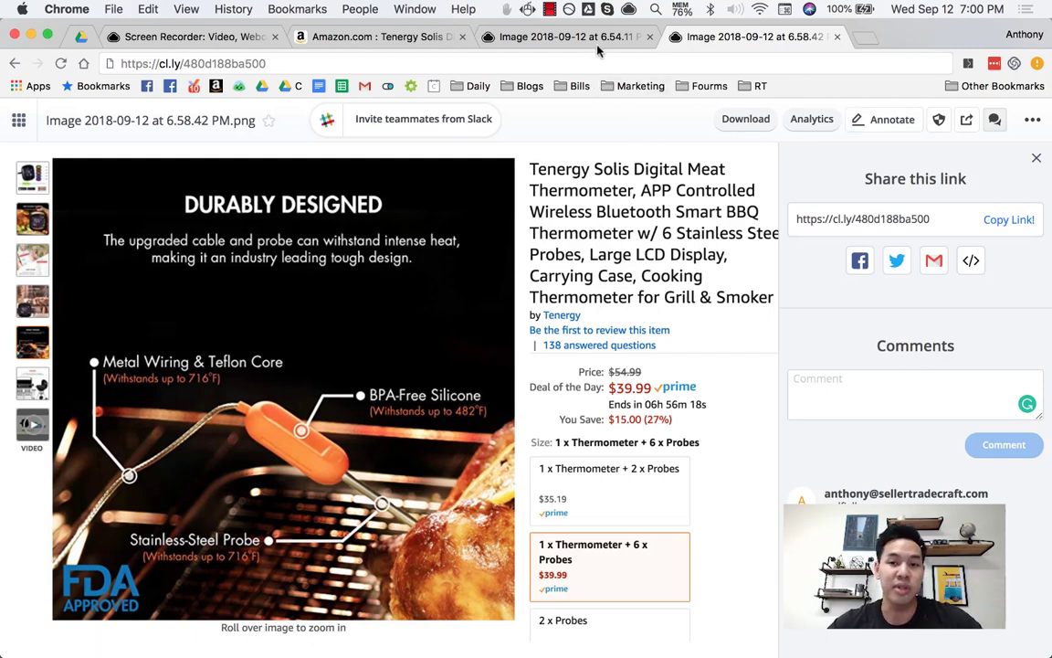
# Step: Look at CloudApp's screen recording option and the Loom extension's login choices
pyautogui.click(628, 10)
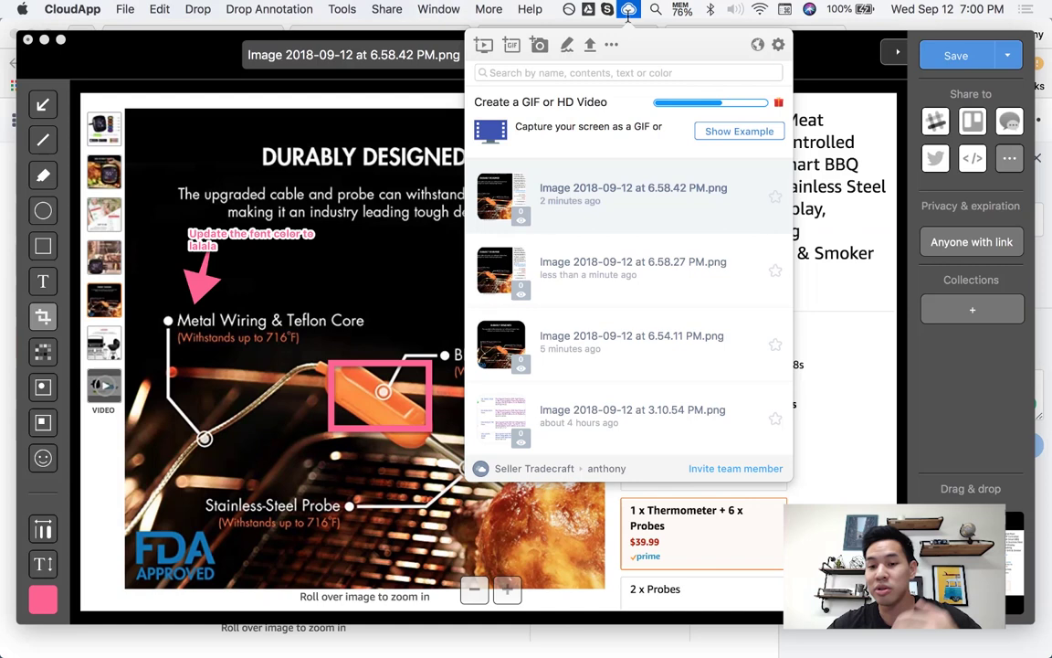
pyautogui.moveTo(609, 377)
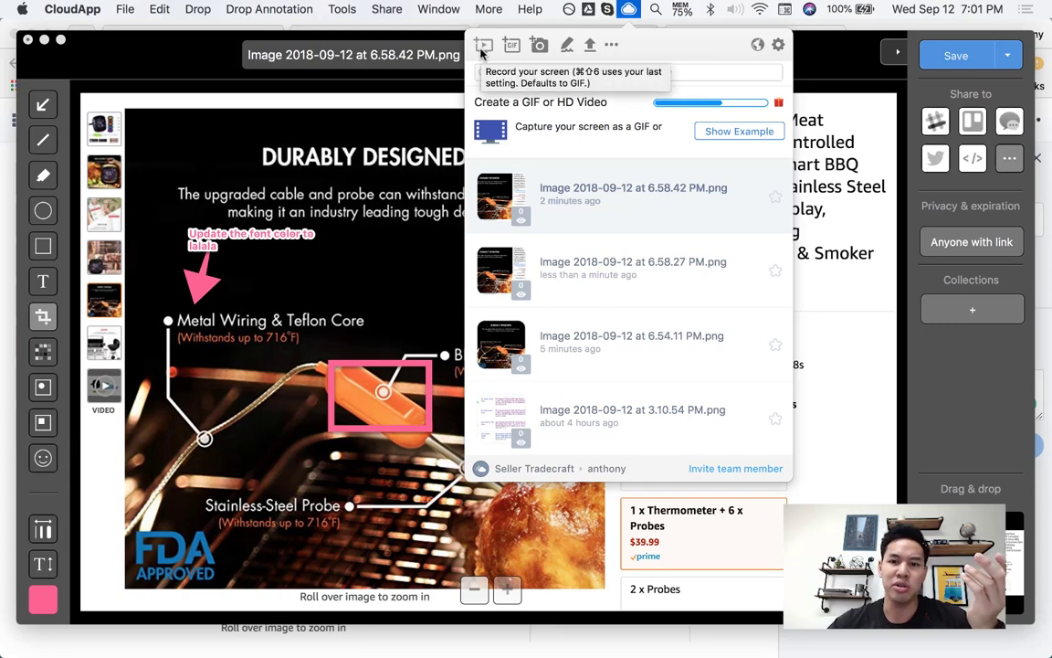
pyautogui.click(28, 39)
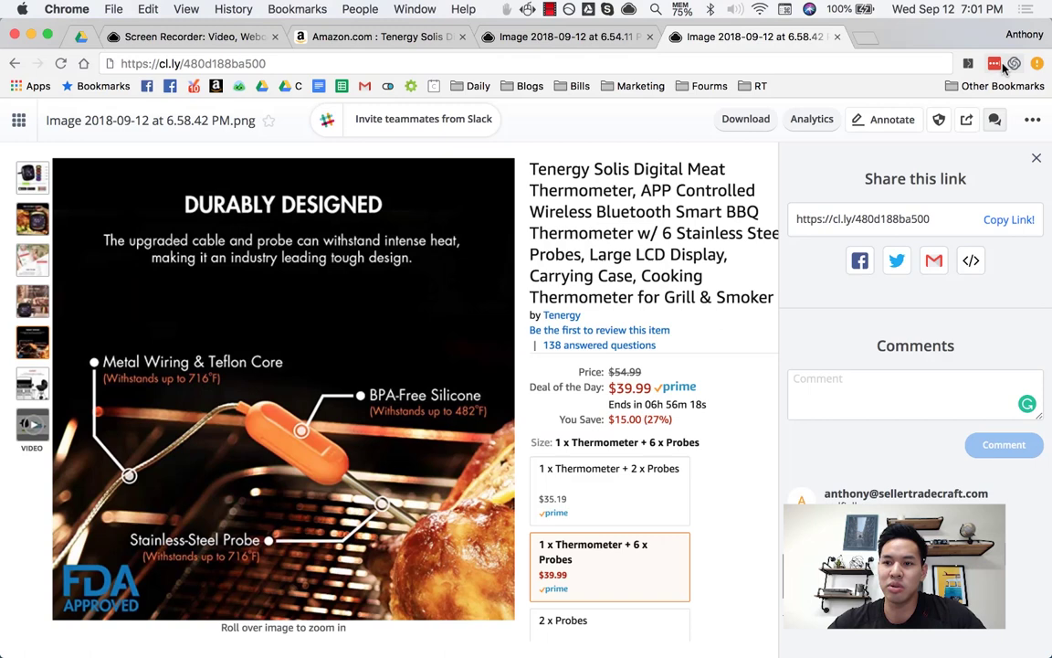
pyautogui.click(1014, 64)
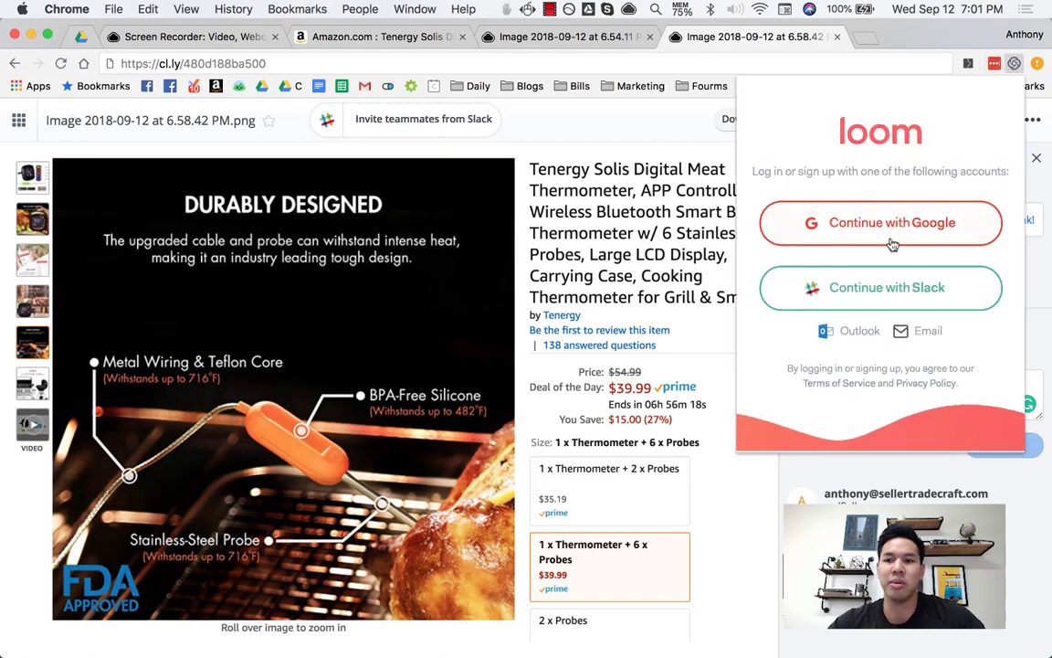
pyautogui.click(594, 238)
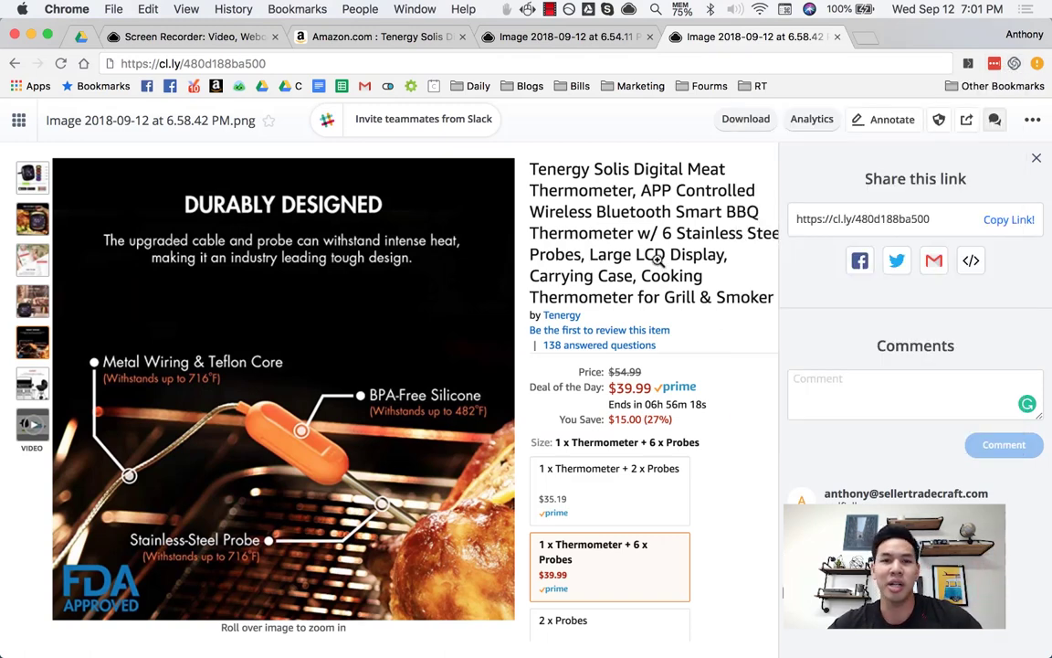